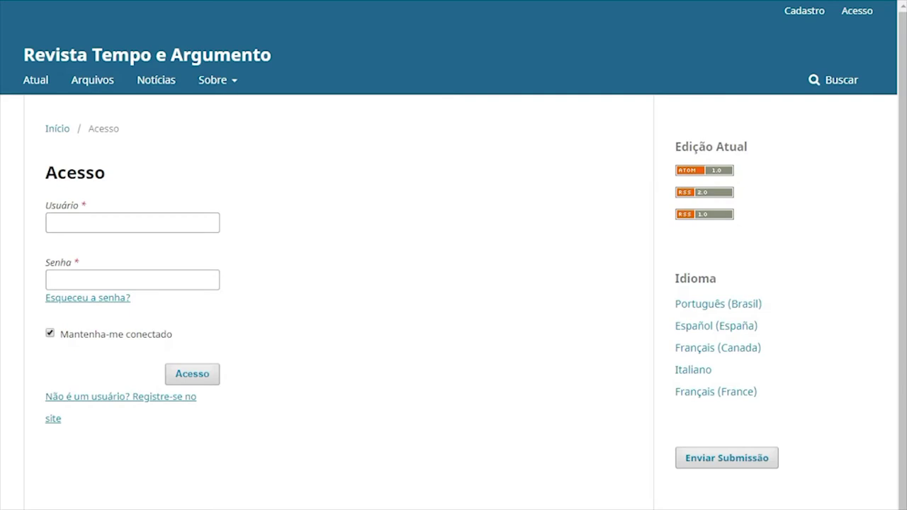
# Sign in with the journal username and password, then dismiss Chrome's 'Mude sua senha' warning
pyautogui.click(169, 224)
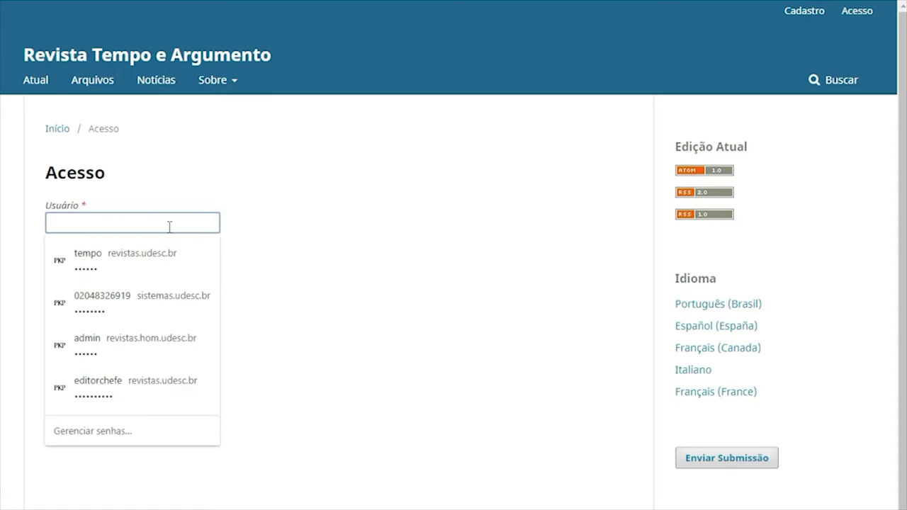
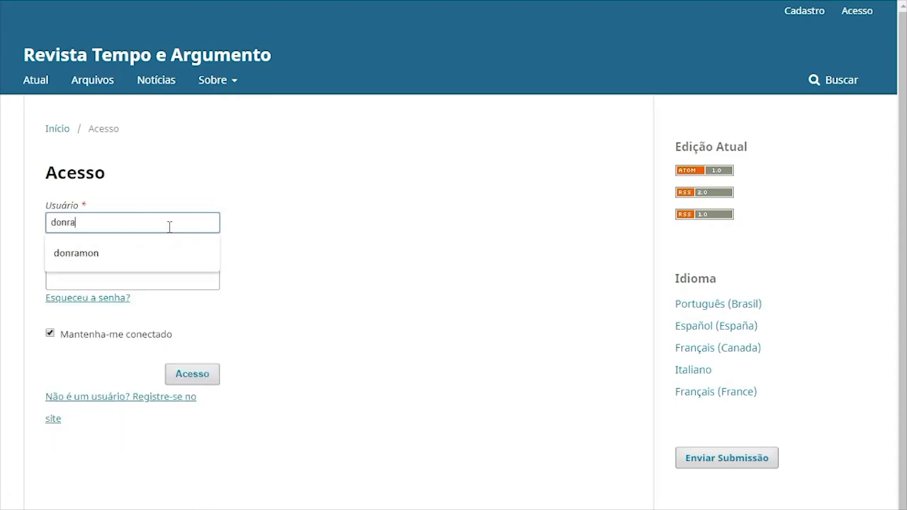
pyautogui.press('Tab')
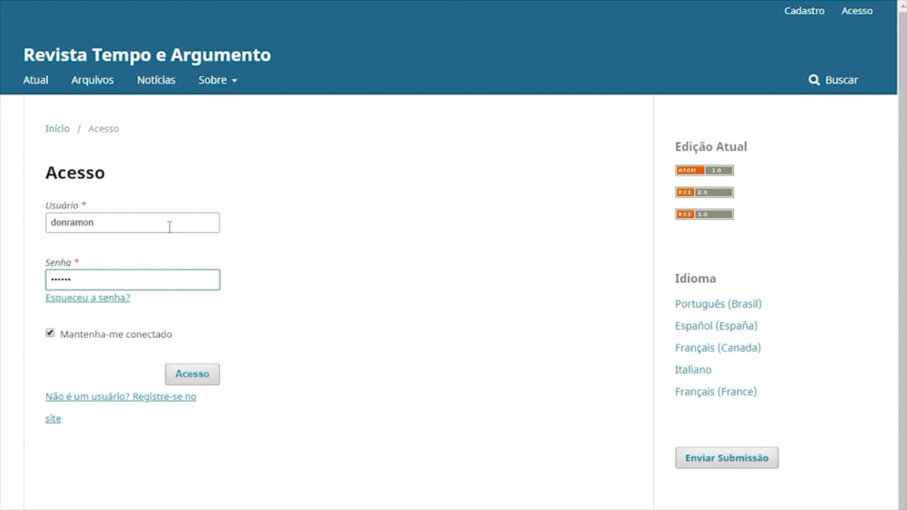
pyautogui.click(196, 375)
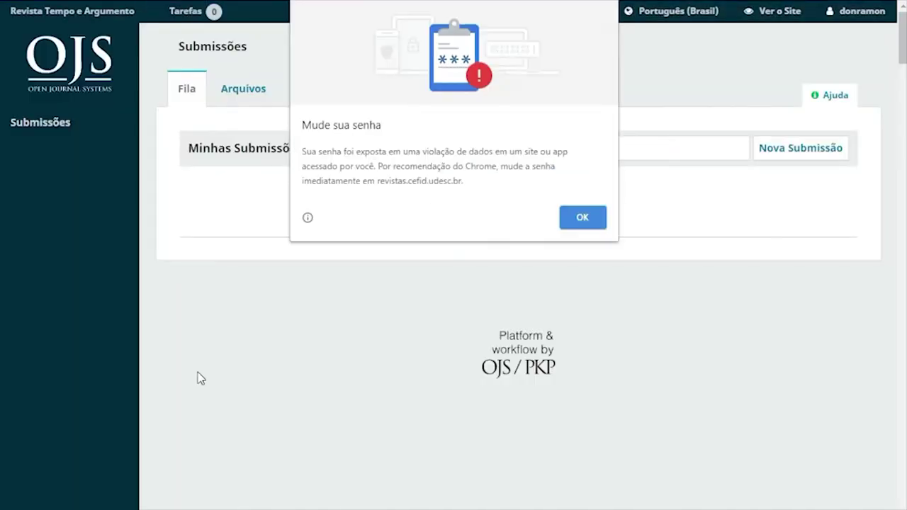
pyautogui.click(596, 219)
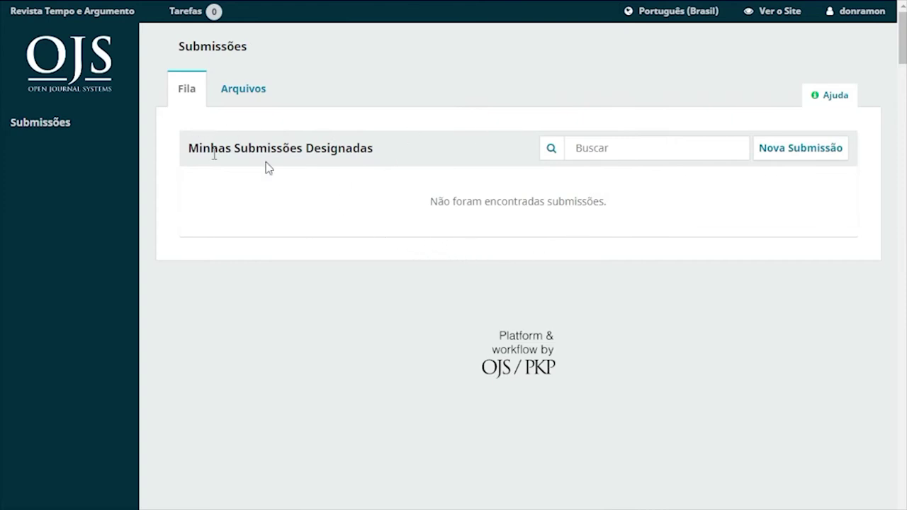
# Start a Nova Submissão and choose the Artigos section
pyautogui.click(800, 155)
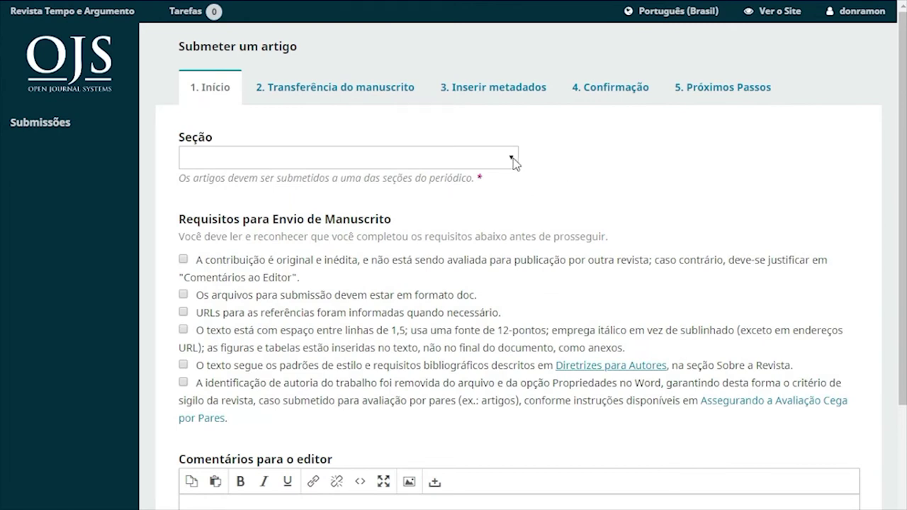
pyautogui.click(513, 160)
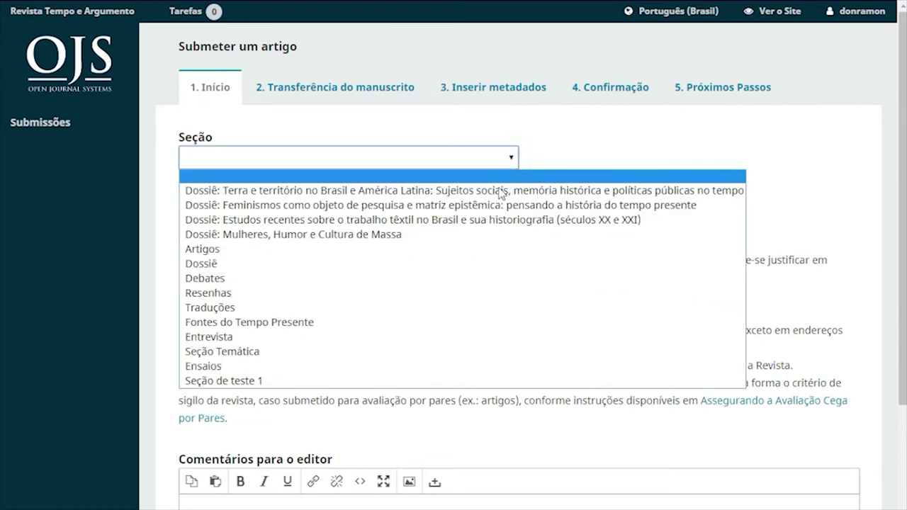
pyautogui.click(354, 250)
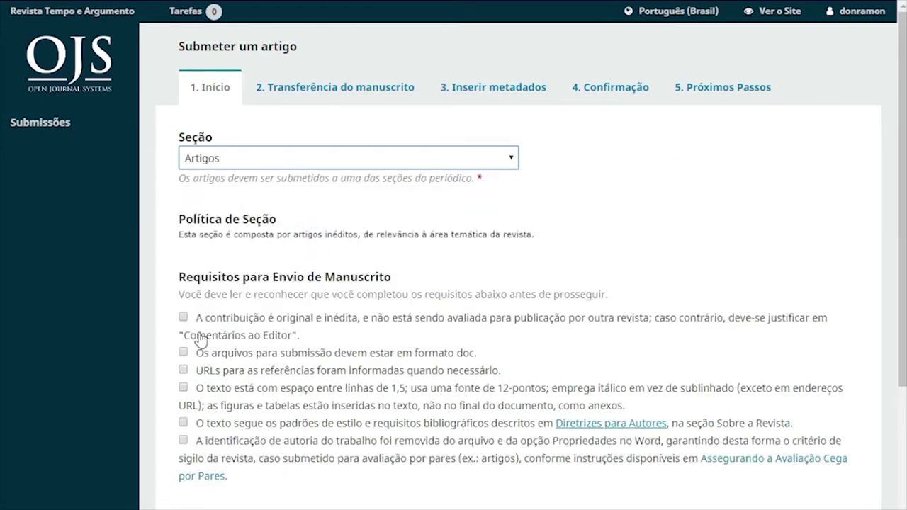
# Tick all six submission requirements: original work, doc format, URLs, 1,5 spacing, guidelines, anonymized authorship
pyautogui.click(184, 319)
pyautogui.click(184, 352)
pyautogui.click(184, 369)
pyautogui.click(183, 387)
pyautogui.click(184, 423)
pyautogui.click(183, 441)
pyautogui.scroll(-3, 259, 415)
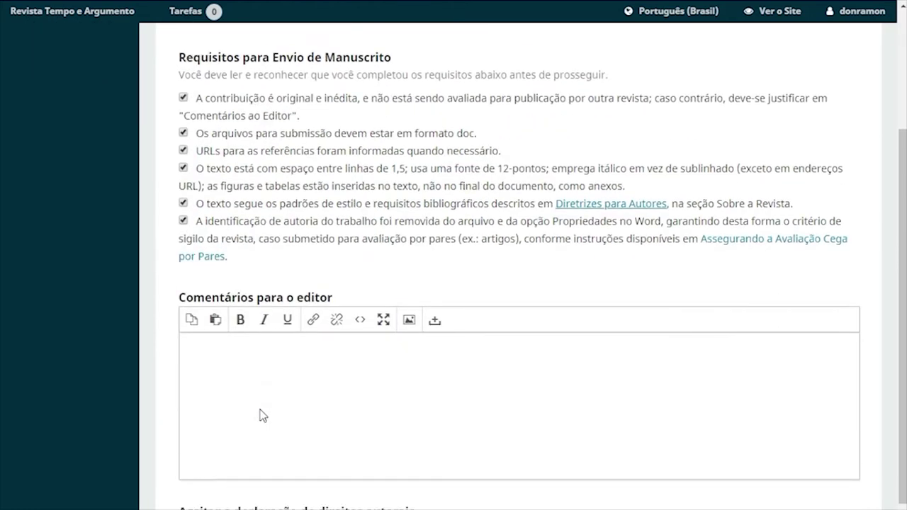
pyautogui.scroll(-2, 261, 414)
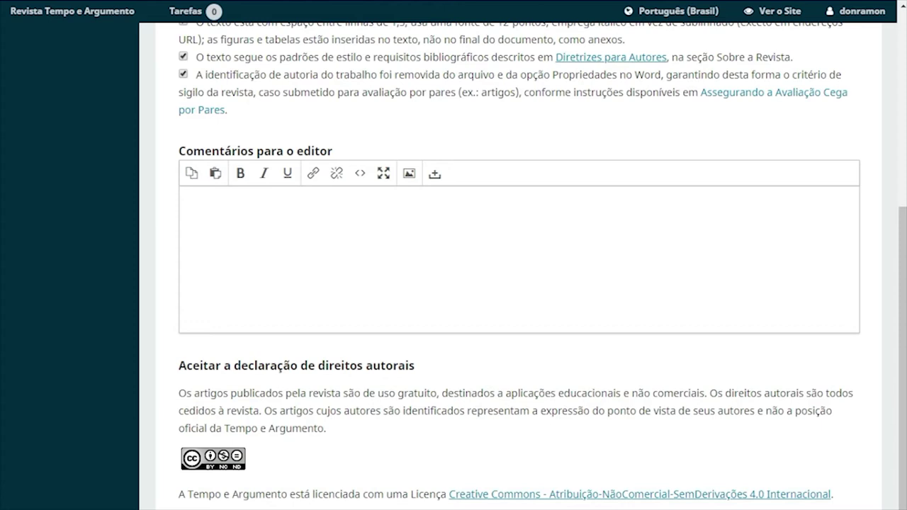
pyautogui.scroll(-1, 453, 265)
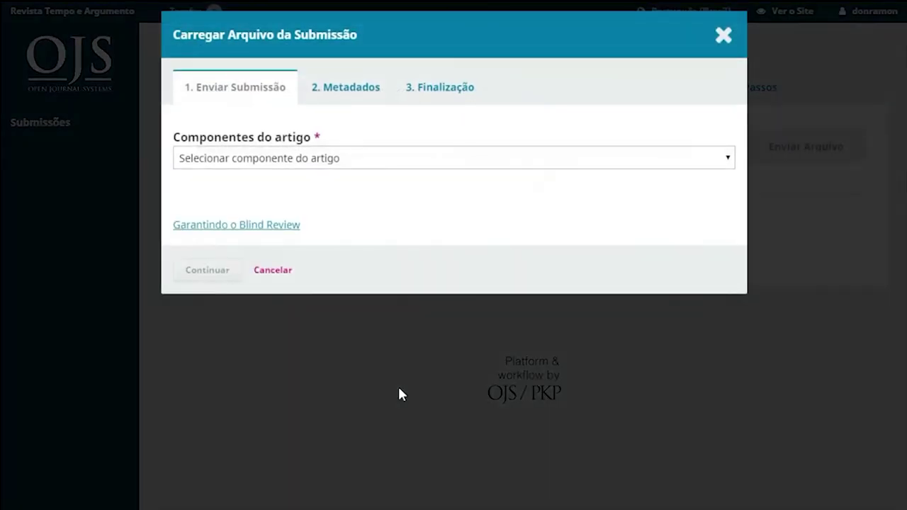
# Upload the OJS3 document as the 'Texto do artigo' component
pyautogui.click(375, 157)
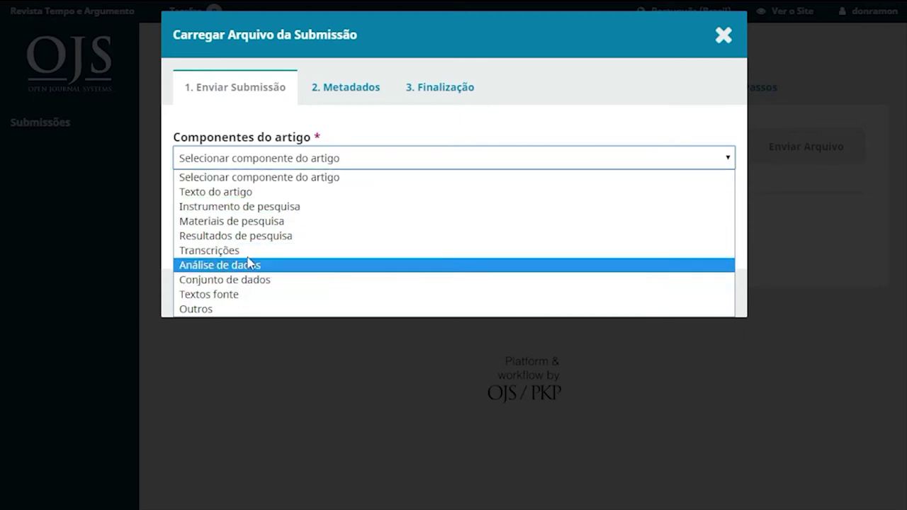
pyautogui.click(252, 193)
pyautogui.click(687, 215)
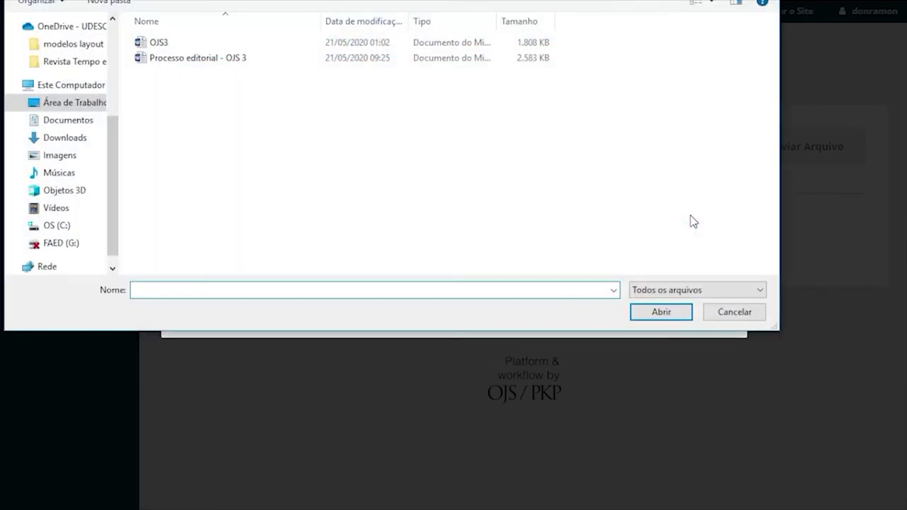
pyautogui.click(162, 46)
pyautogui.click(663, 314)
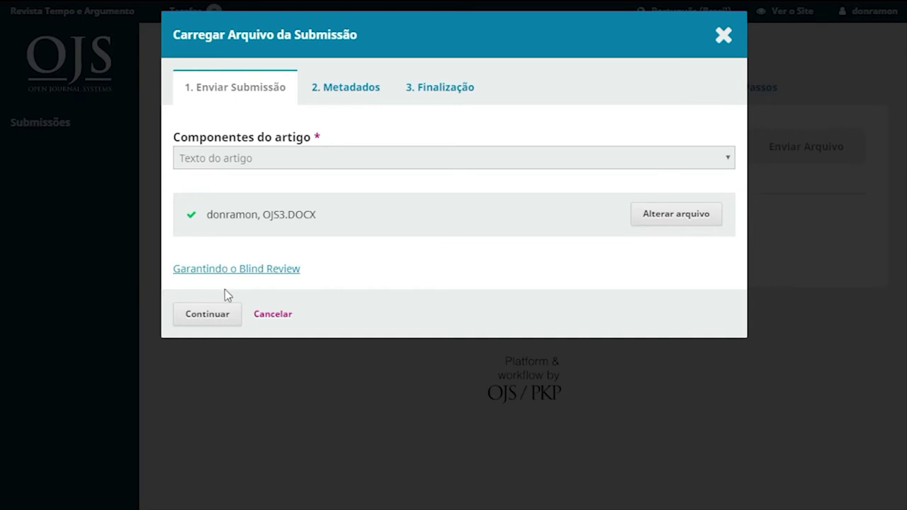
# Rename the uploaded file to OJS3.DOCX by removing the name prefix, then finish adding it
pyautogui.click(210, 317)
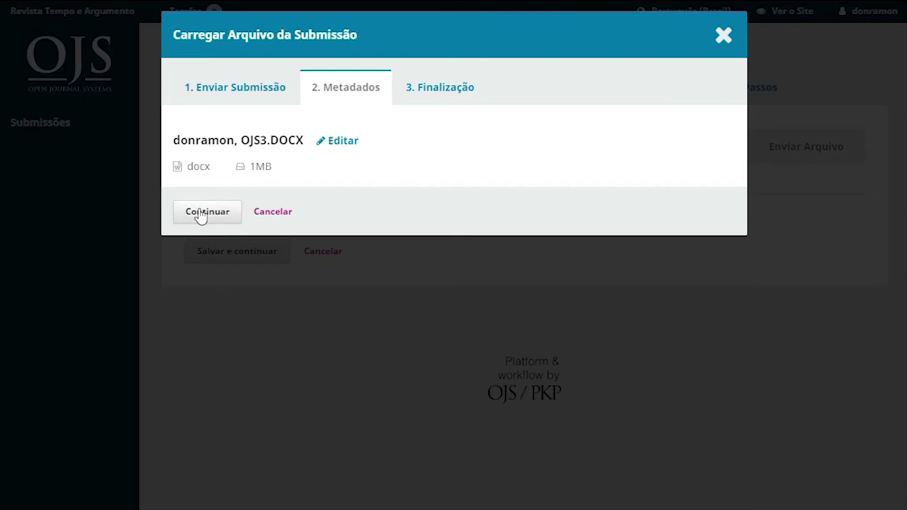
pyautogui.click(337, 146)
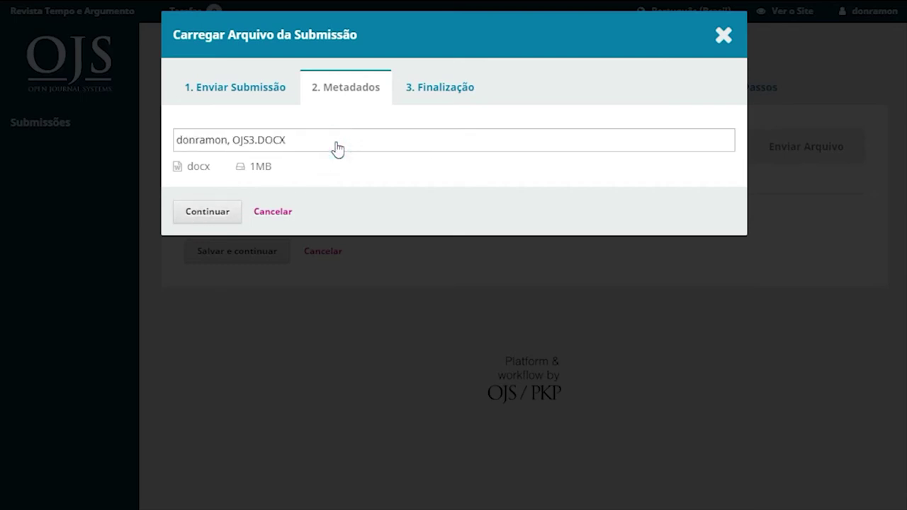
pyautogui.click(235, 140)
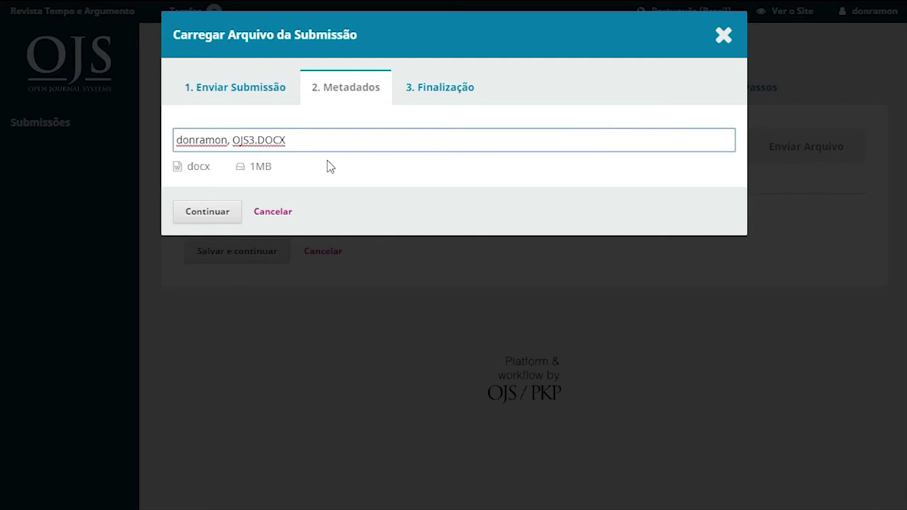
pyautogui.press('BackSpace')
pyautogui.press('BackSpace')
pyautogui.press('BackSpace')
pyautogui.press('BackSpace')
pyautogui.press('BackSpace')
pyautogui.press('BackSpace')
pyautogui.press('BackSpace')
pyautogui.press('BackSpace')
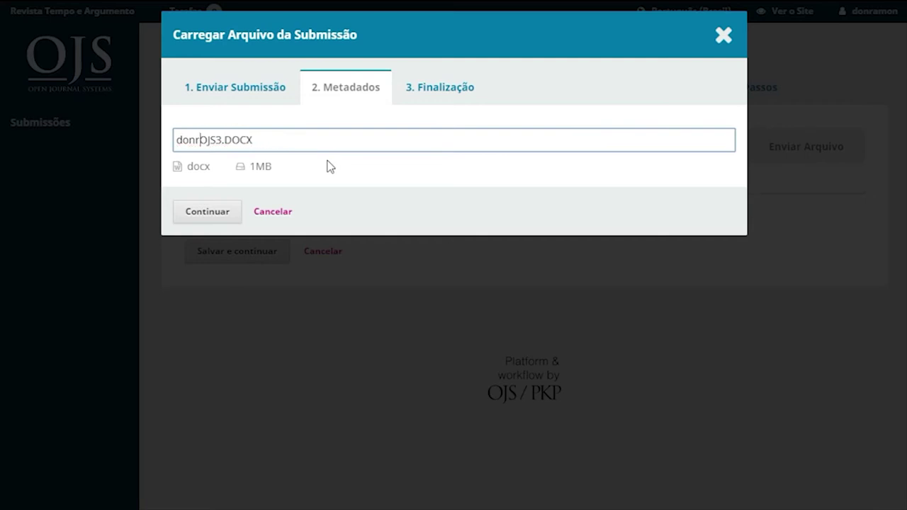
pyautogui.press('BackSpace')
pyautogui.press('BackSpace')
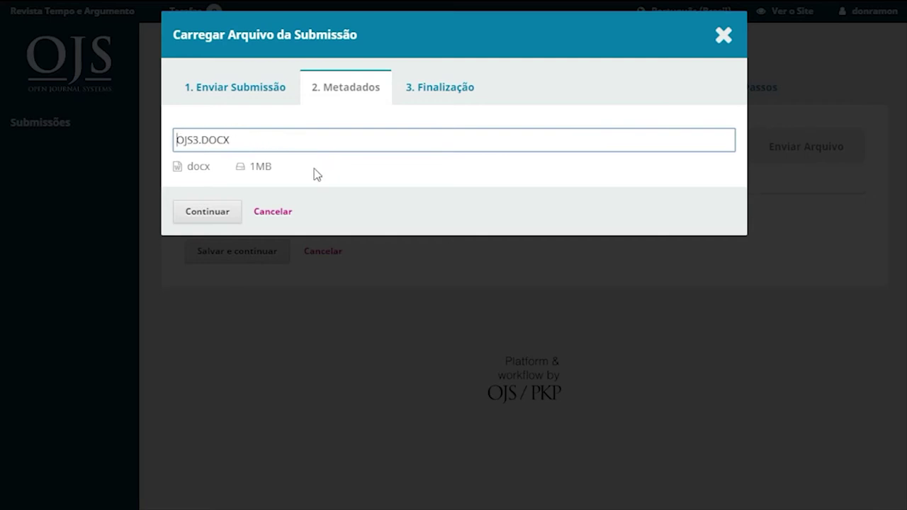
pyautogui.click(203, 212)
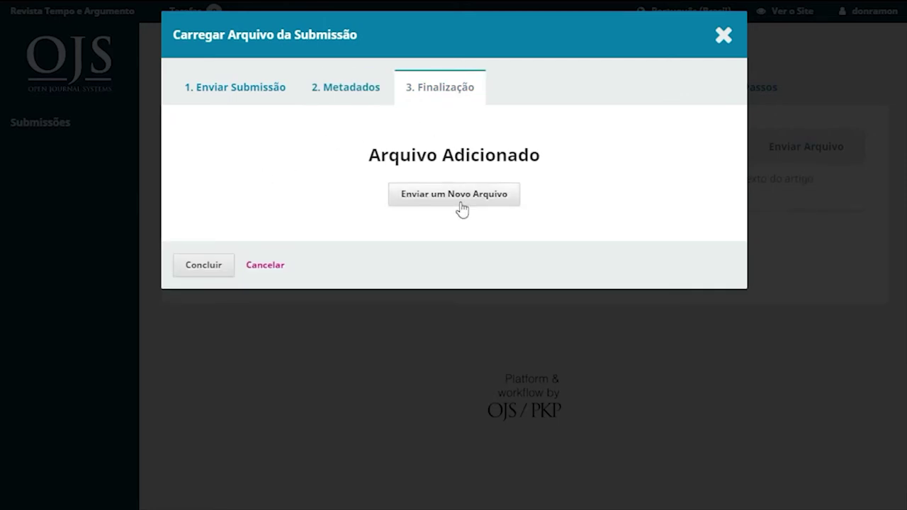
pyautogui.click(203, 266)
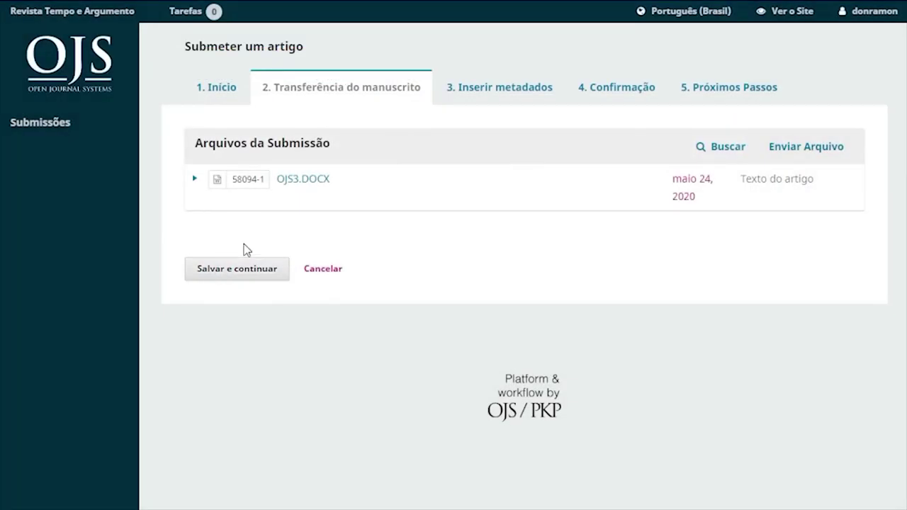
# Save the files step and enter the title 'Artigo de teste para submissão' on the metadata step
pyautogui.click(236, 270)
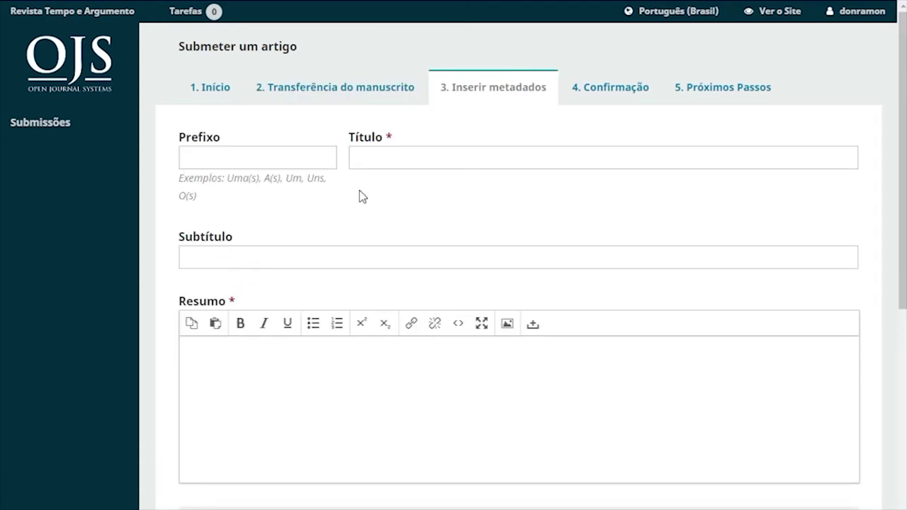
pyautogui.click(274, 158)
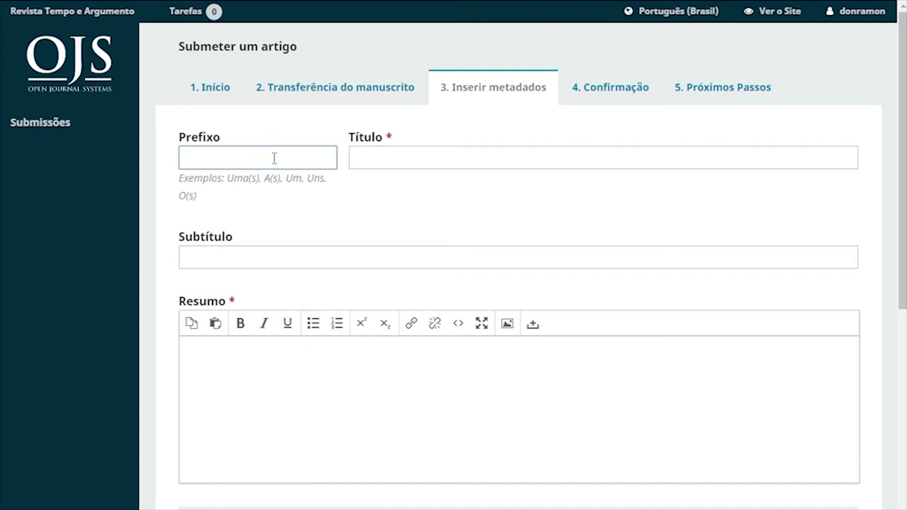
pyautogui.click(376, 160)
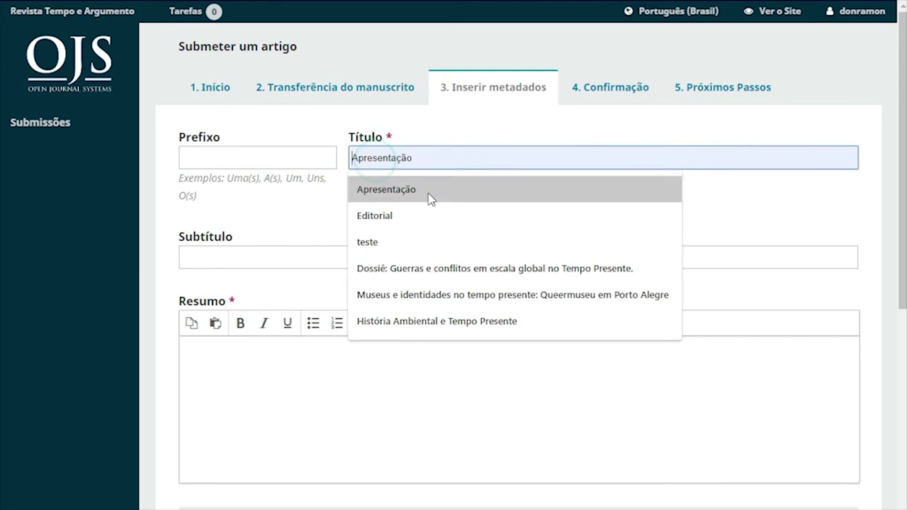
pyautogui.click(298, 253)
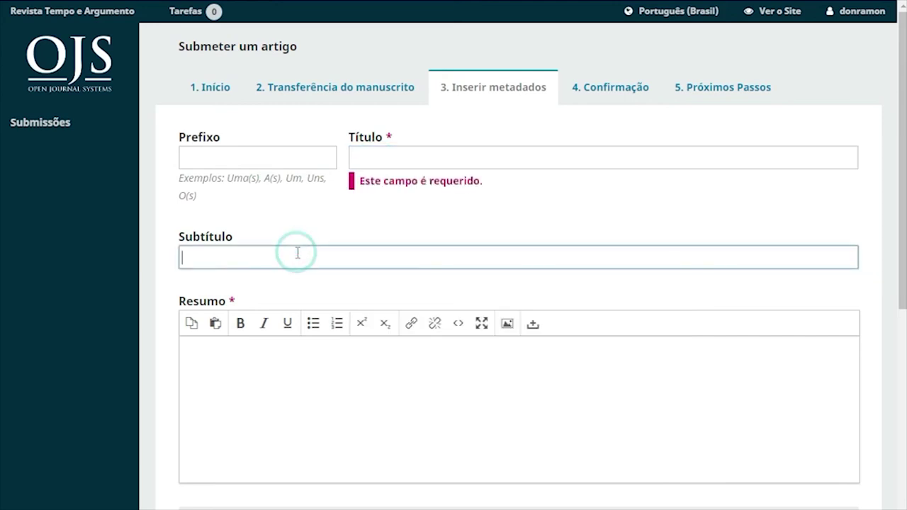
pyautogui.click(313, 218)
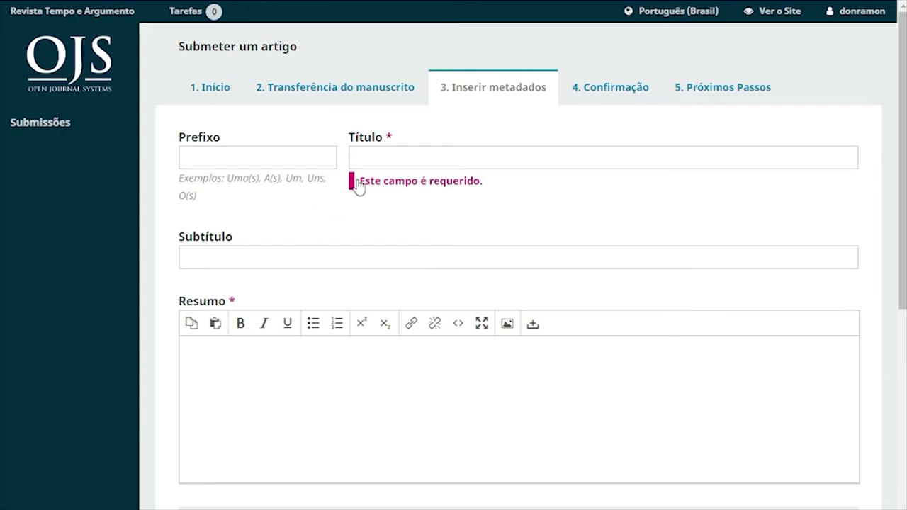
pyautogui.click(379, 158)
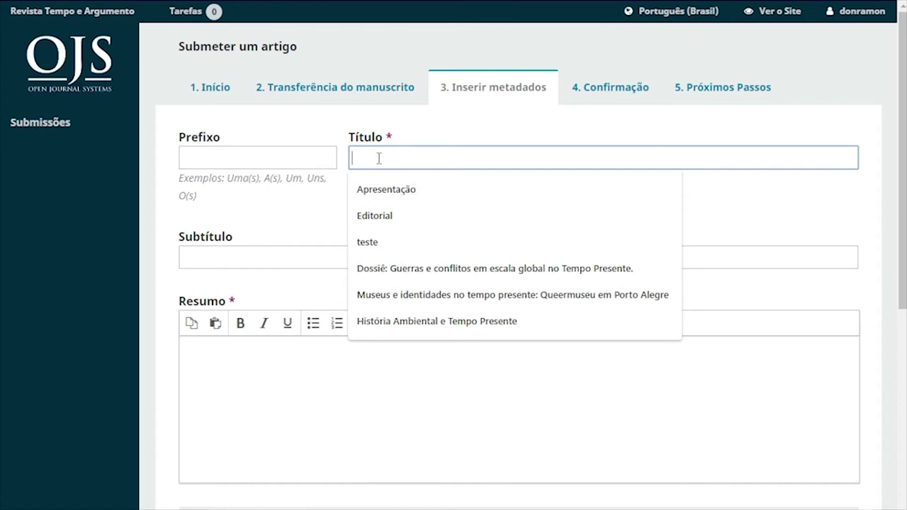
pyautogui.write('Ar')
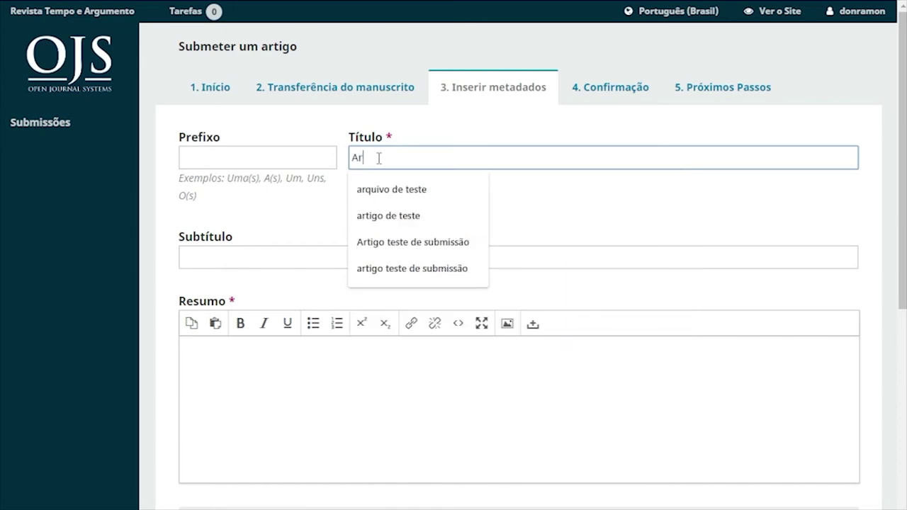
pyautogui.write('tigo de teste para sumi')
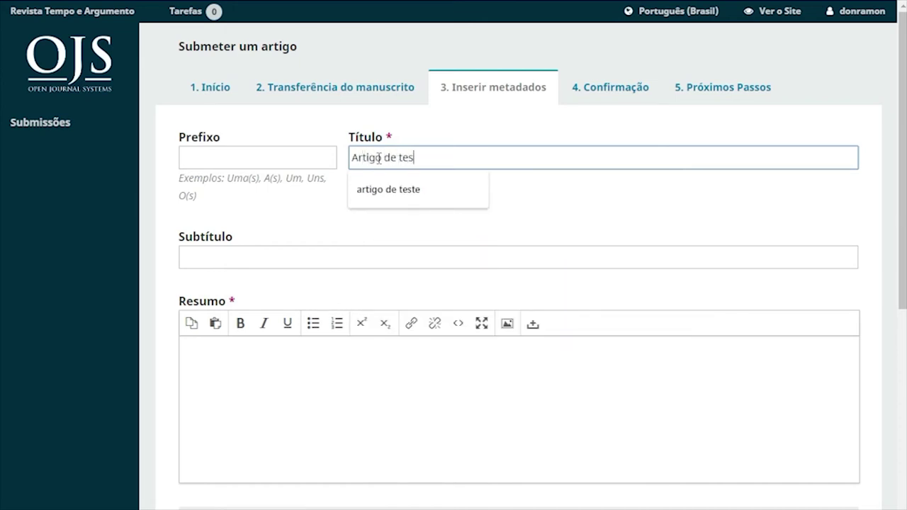
pyautogui.press('BackSpace')
pyautogui.write('bmissão')
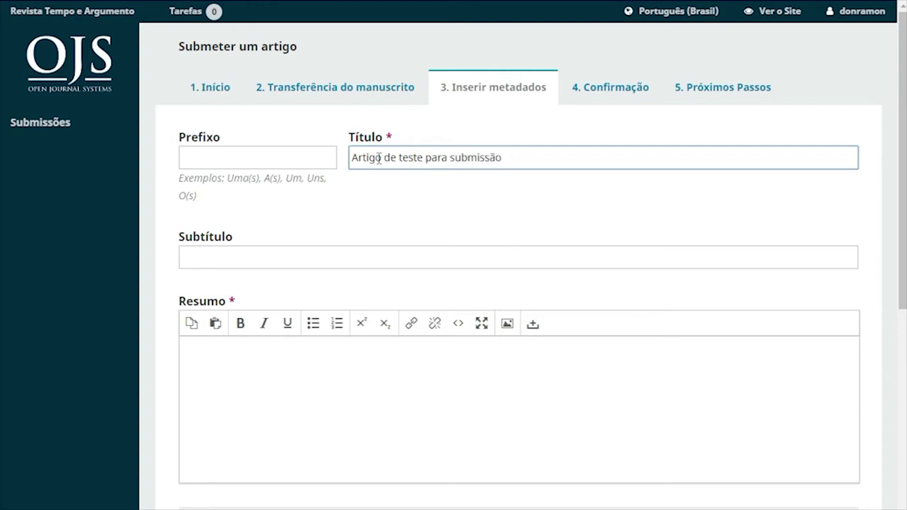
# Enter 'Este é um artigo de teste.' in the Resumo editor
pyautogui.click(376, 370)
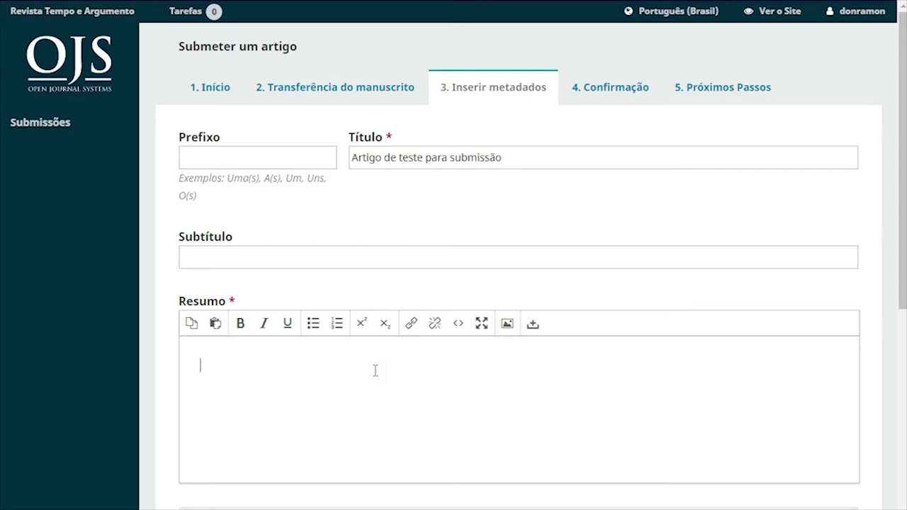
pyautogui.write('s')
pyautogui.press('BackSpace')
pyautogui.write('Este é um artigo de teste.')
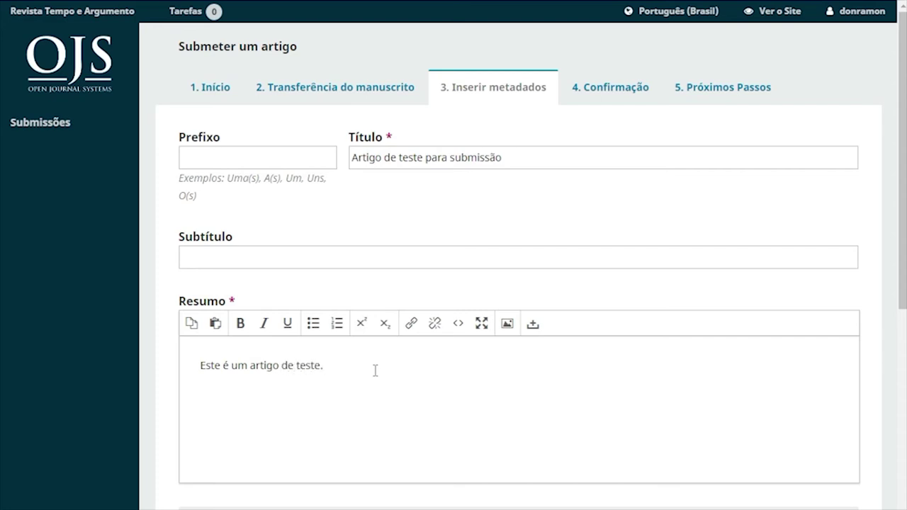
pyautogui.scroll(-2, 375, 371)
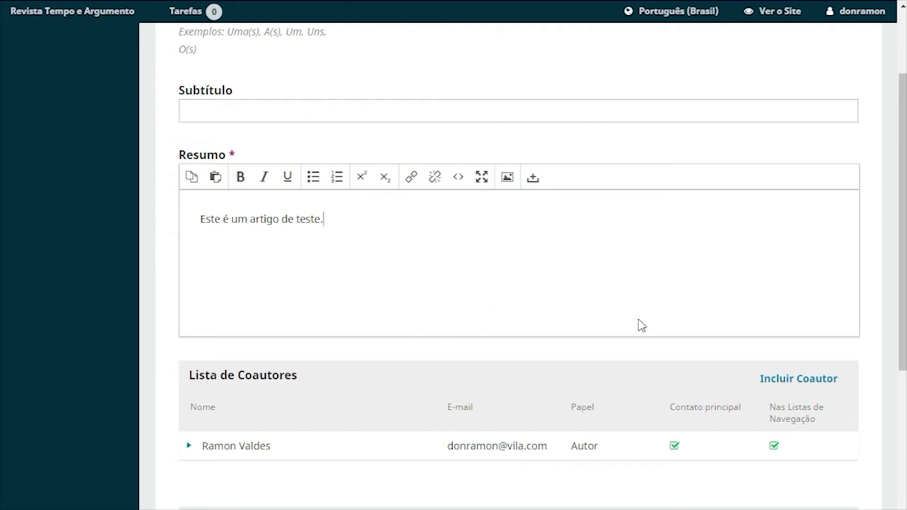
pyautogui.click(785, 381)
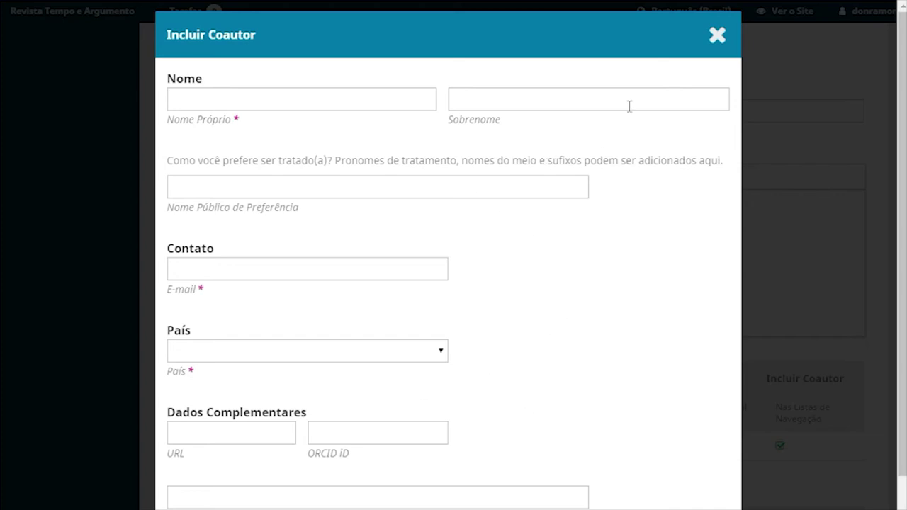
pyautogui.click(707, 39)
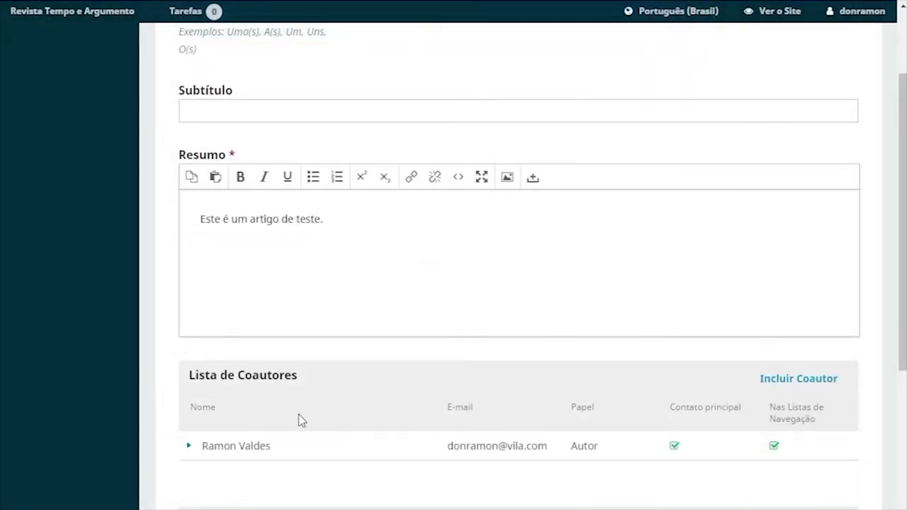
pyautogui.click(190, 449)
pyautogui.click(216, 471)
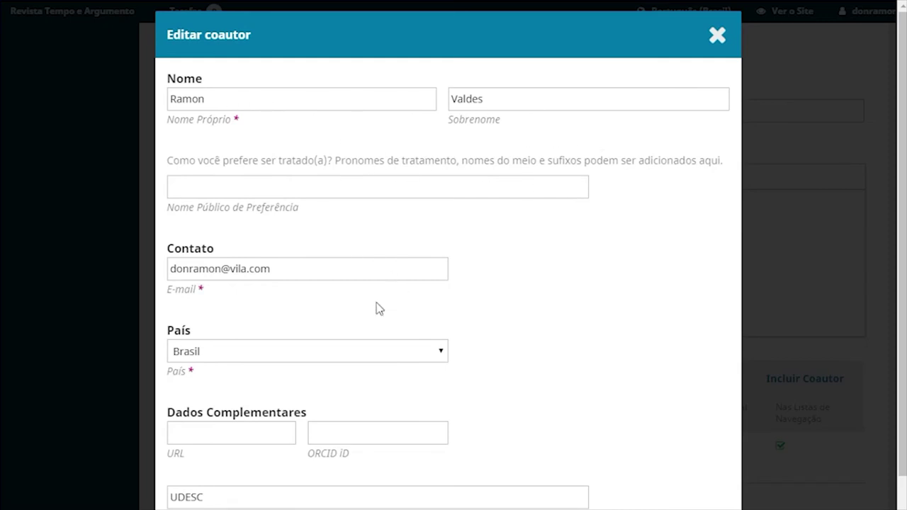
pyautogui.scroll(-2, 375, 307)
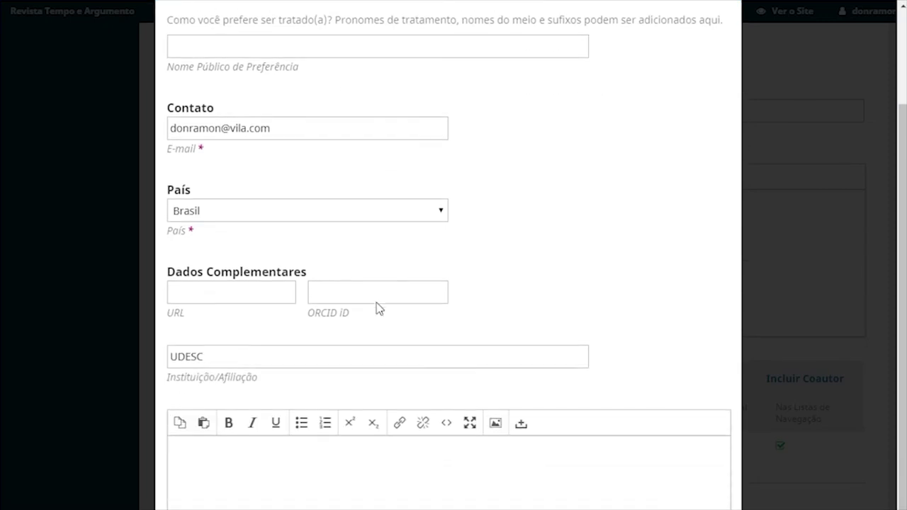
pyautogui.click(237, 287)
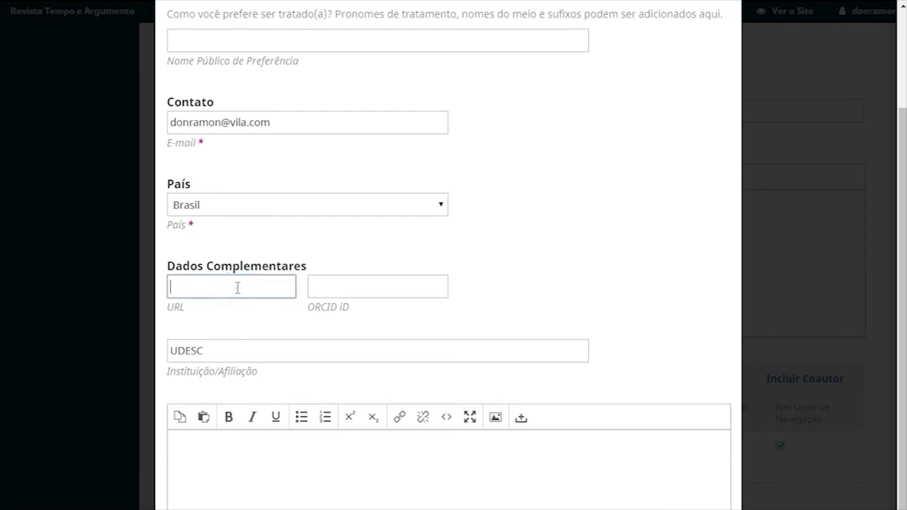
pyautogui.click(360, 283)
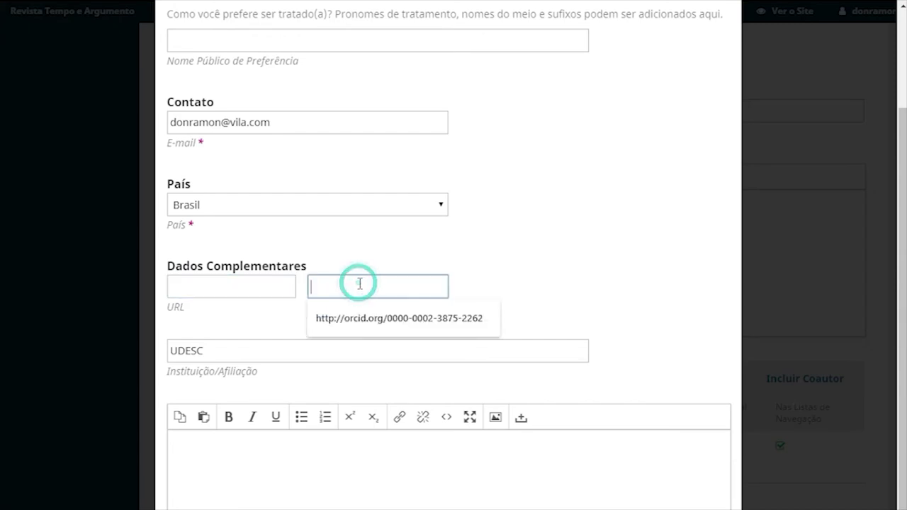
pyautogui.click(261, 285)
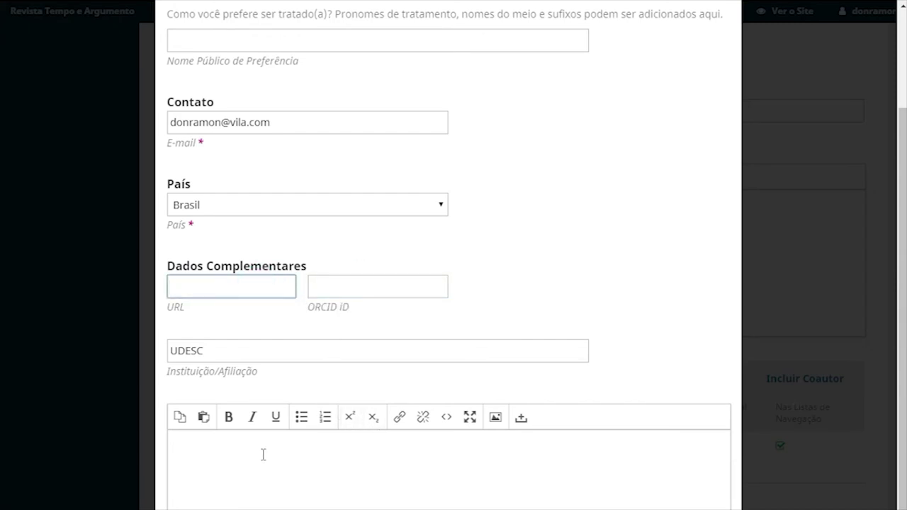
pyautogui.scroll(-1, 263, 454)
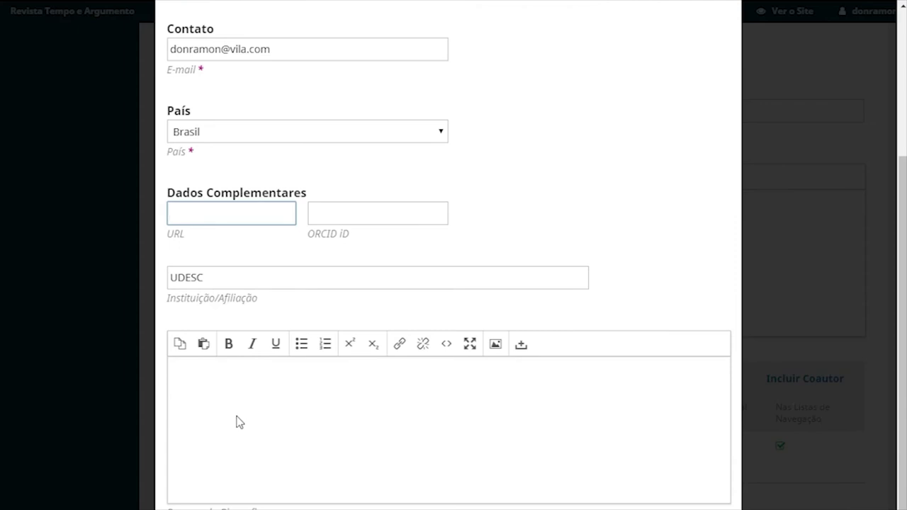
pyautogui.scroll(-1, 262, 402)
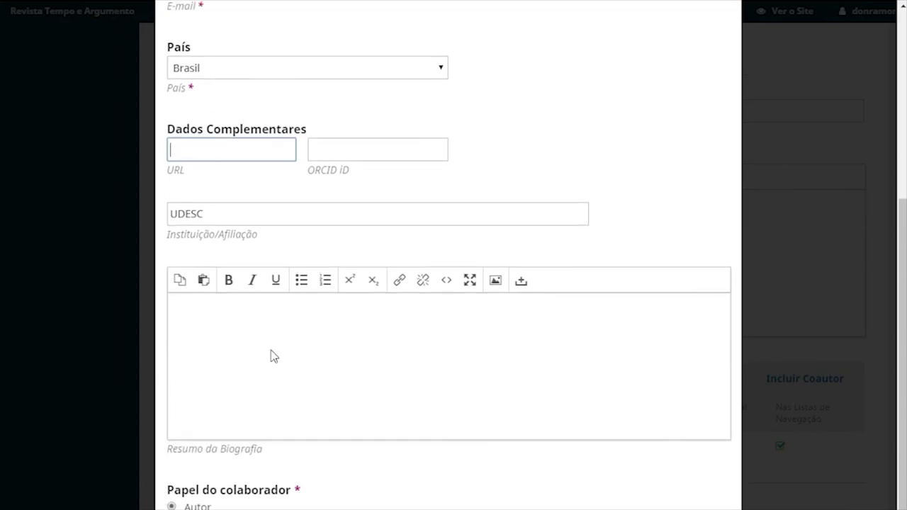
pyautogui.scroll(4, 272, 353)
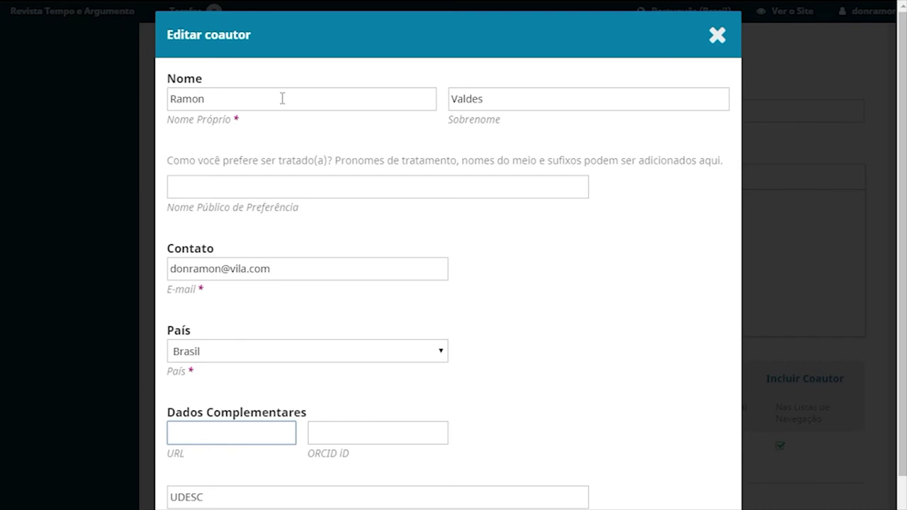
pyautogui.click(282, 99)
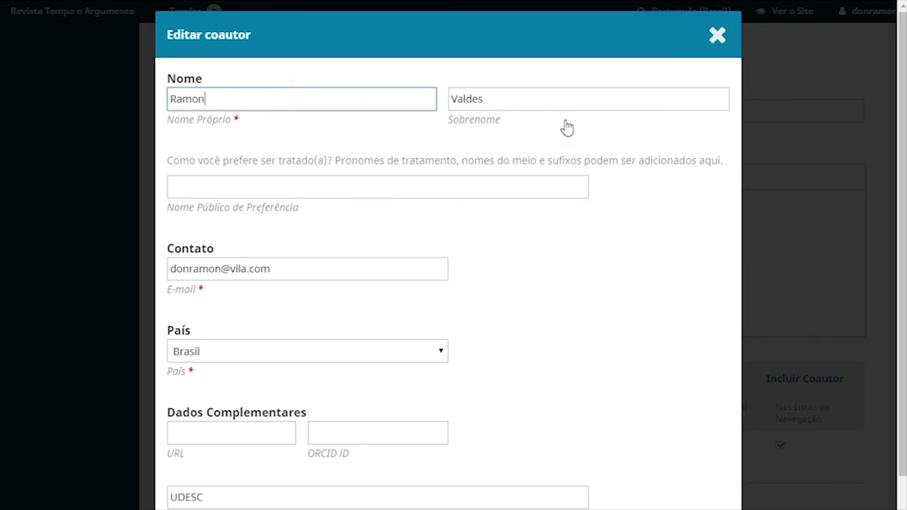
pyautogui.click(717, 37)
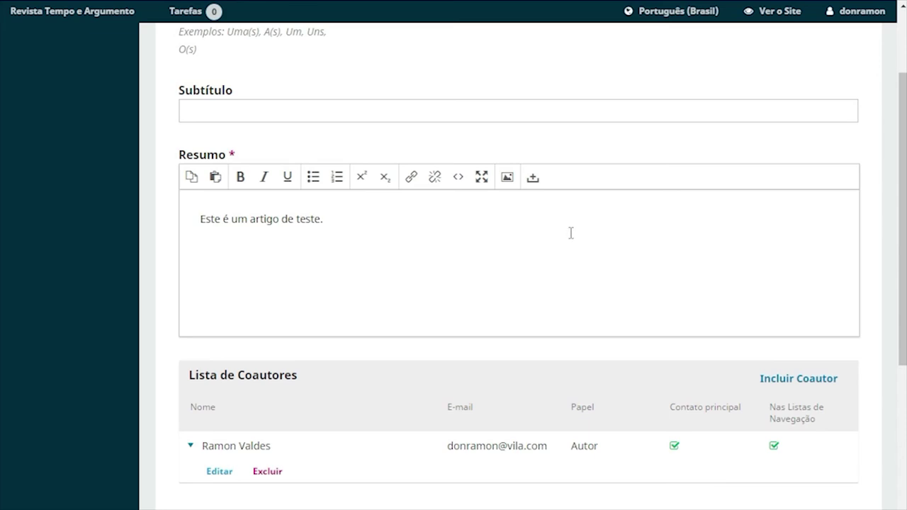
# Tick the Ensino de História checkbox under Categorias
pyautogui.scroll(-3, 352, 273)
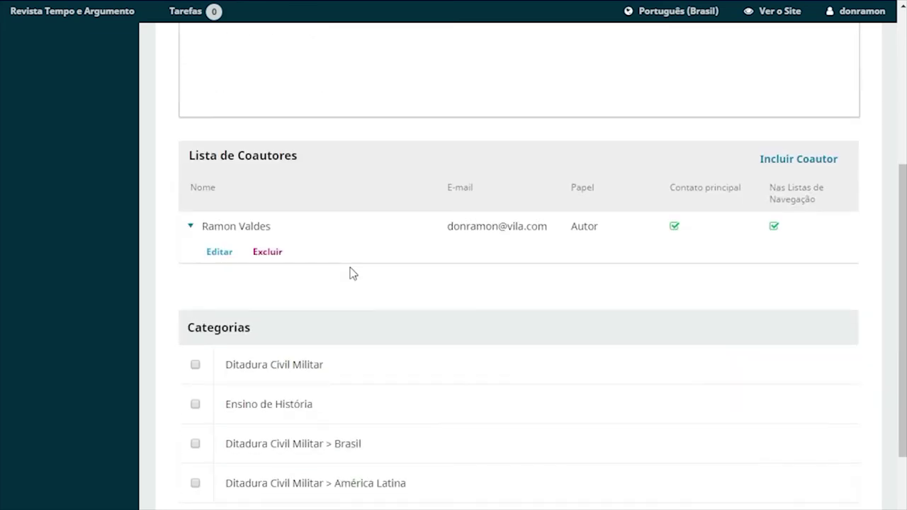
pyautogui.scroll(-1, 352, 273)
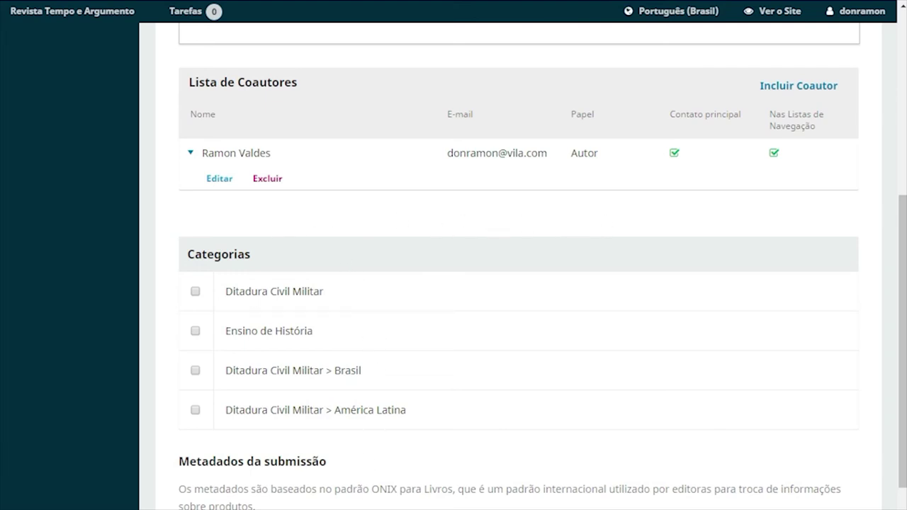
pyautogui.scroll(-1, 518, 284)
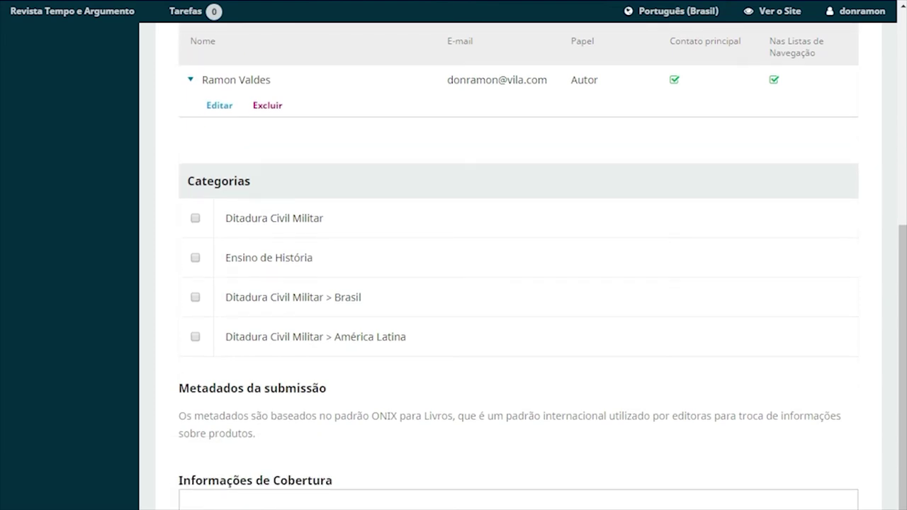
pyautogui.scroll(-1, 517, 283)
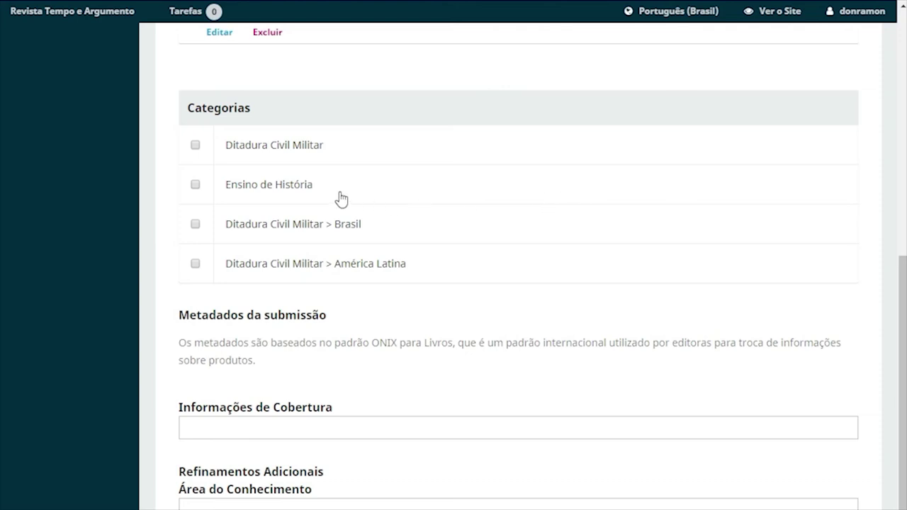
pyautogui.click(196, 185)
pyautogui.scroll(-1, 454, 381)
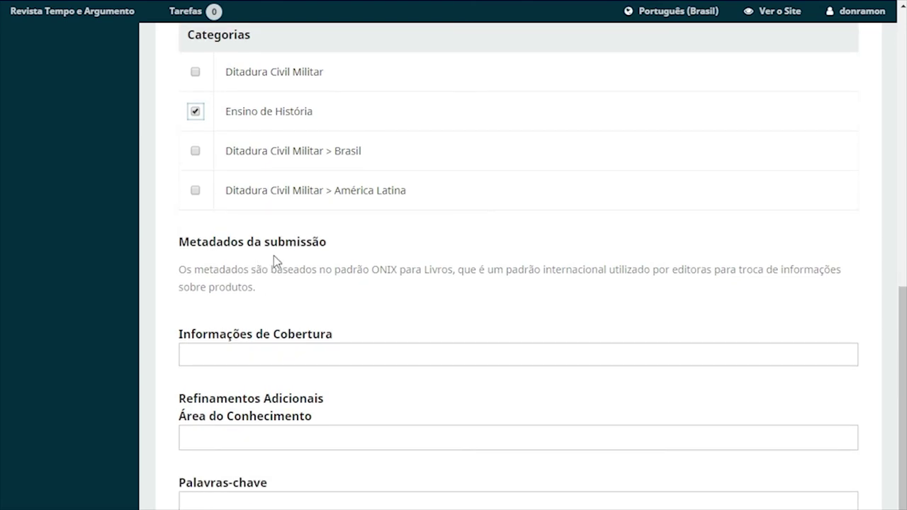
# Set coverage to 'Brasil; 2010-2020' and the knowledge area to História
pyautogui.click(340, 359)
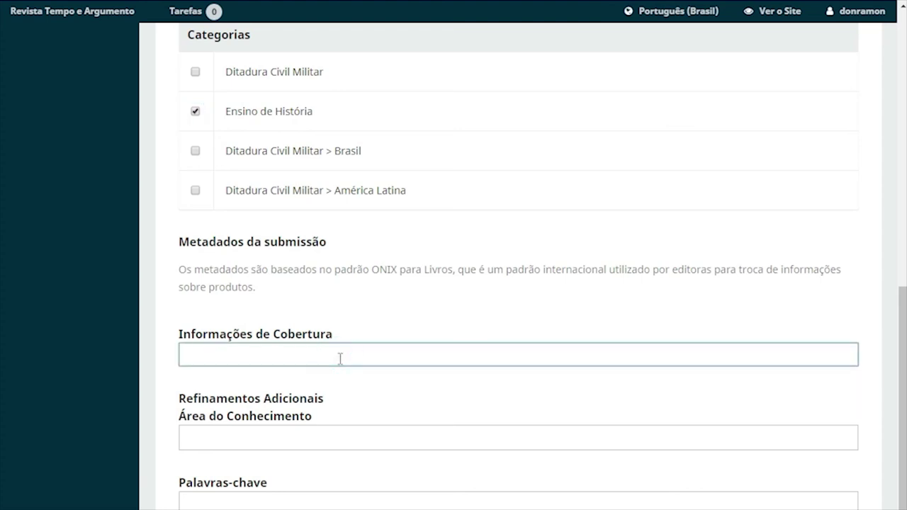
pyautogui.write('Brasil; 2010-2020')
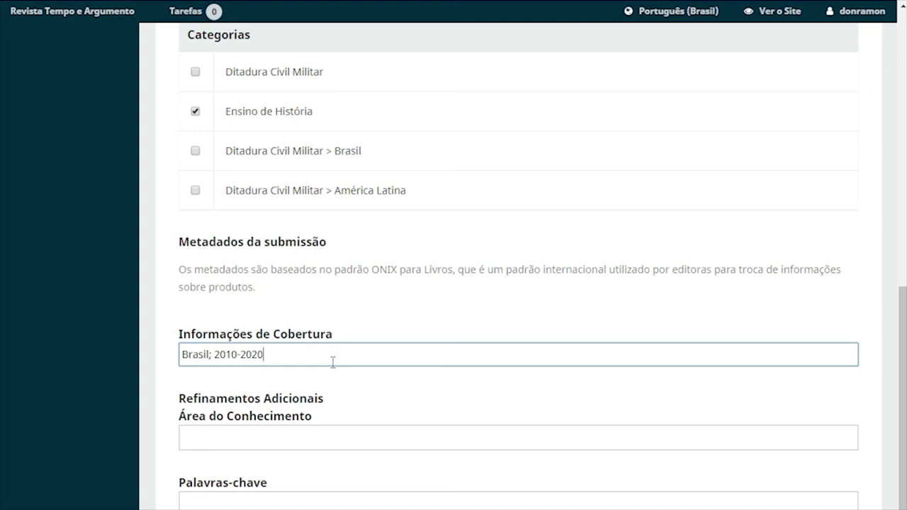
pyautogui.click(353, 439)
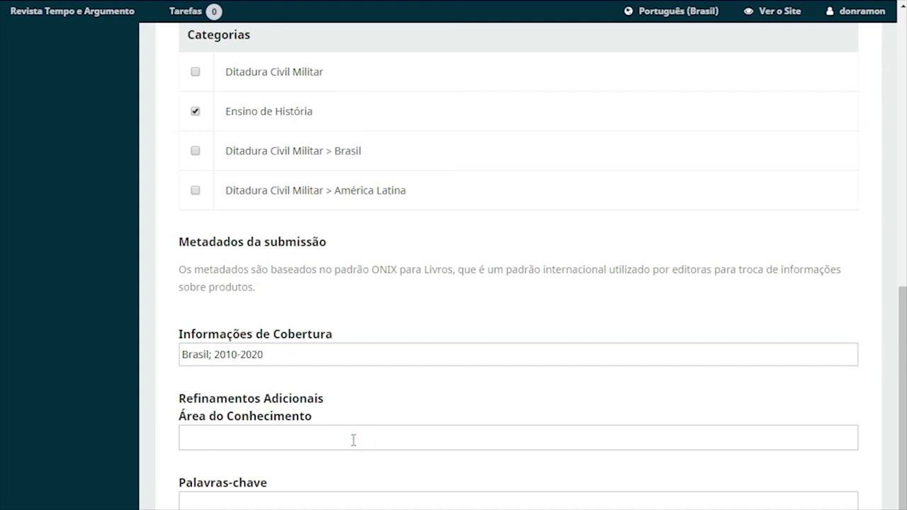
pyautogui.write('História')
pyautogui.click(291, 505)
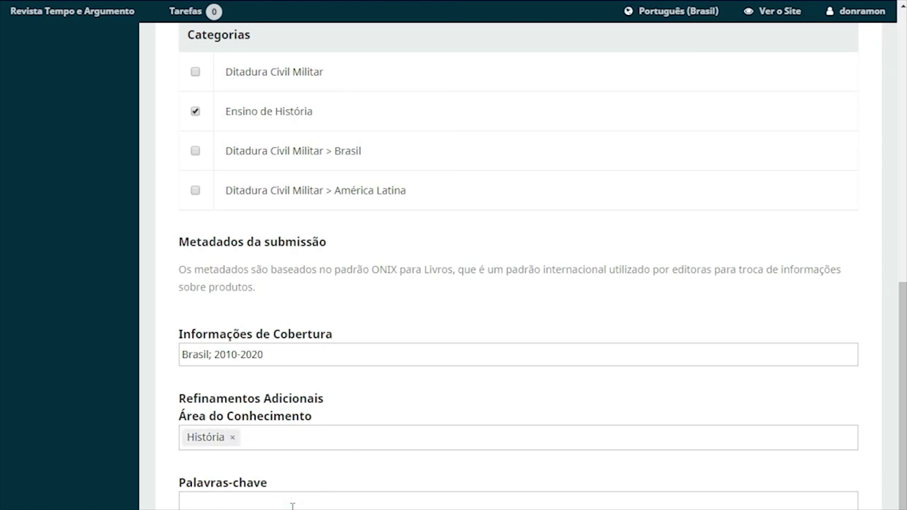
# Add the keywords Ensino, História do Brasil and Século XXI
pyautogui.write('Ensino')
pyautogui.press('Return')
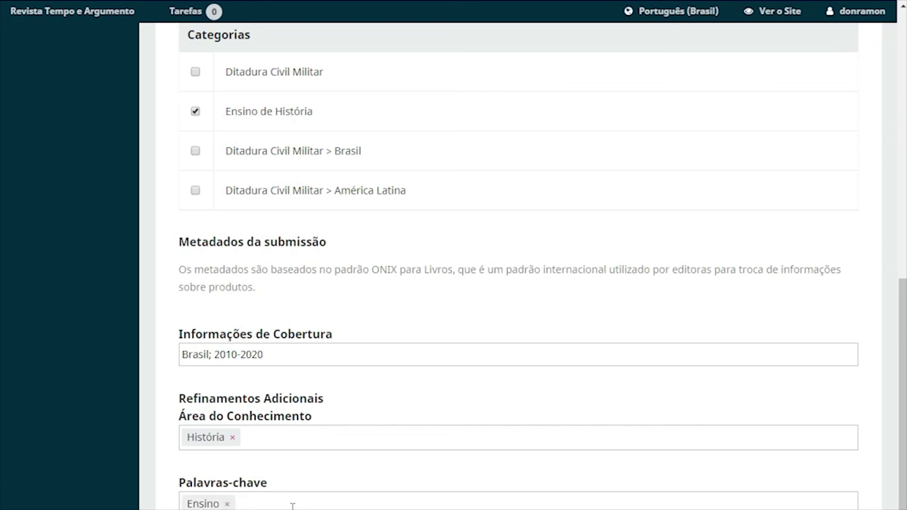
pyautogui.write('História de ')
pyautogui.write('Brasil')
pyautogui.press('Return')
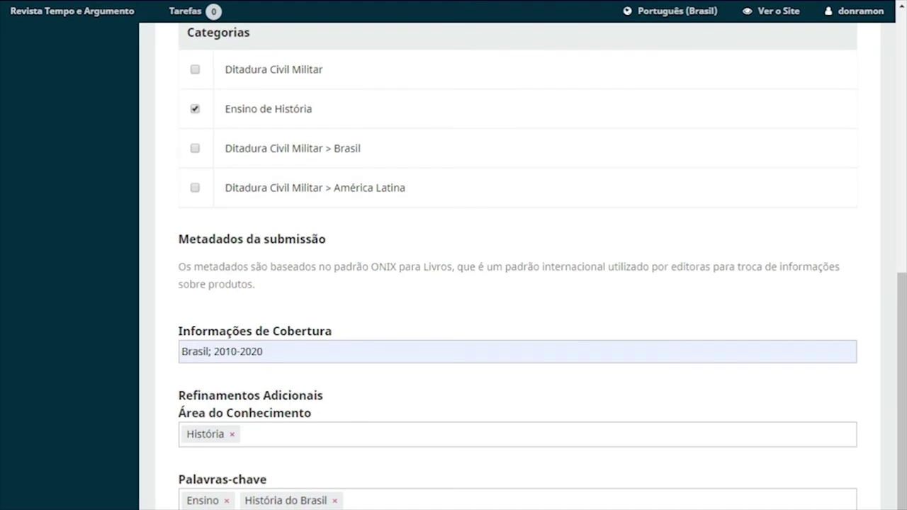
pyautogui.click(402, 499)
pyautogui.write('Século XXI')
pyautogui.press('Return')
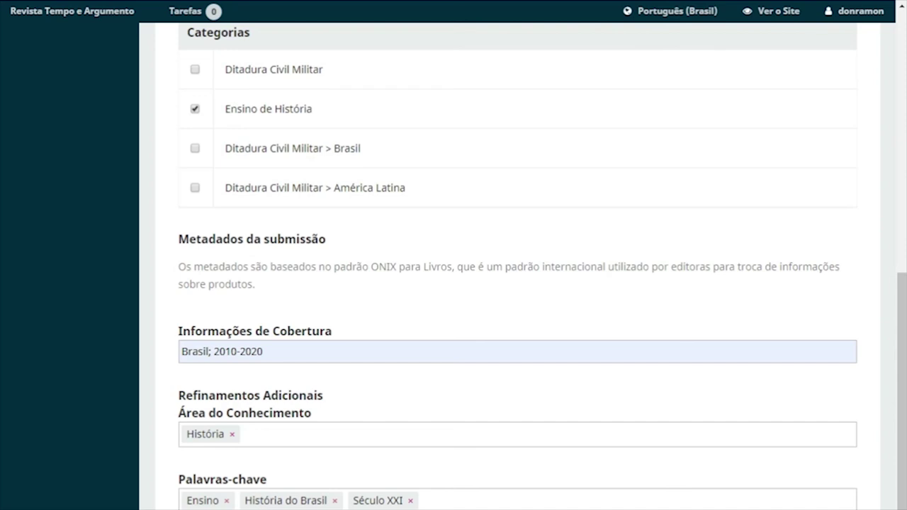
# Place the caret in the Referências field and scroll the metadata form to review it
pyautogui.scroll(-3, 378, 490)
pyautogui.click(379, 489)
pyautogui.scroll(-2, 378, 496)
pyautogui.scroll(2, 380, 496)
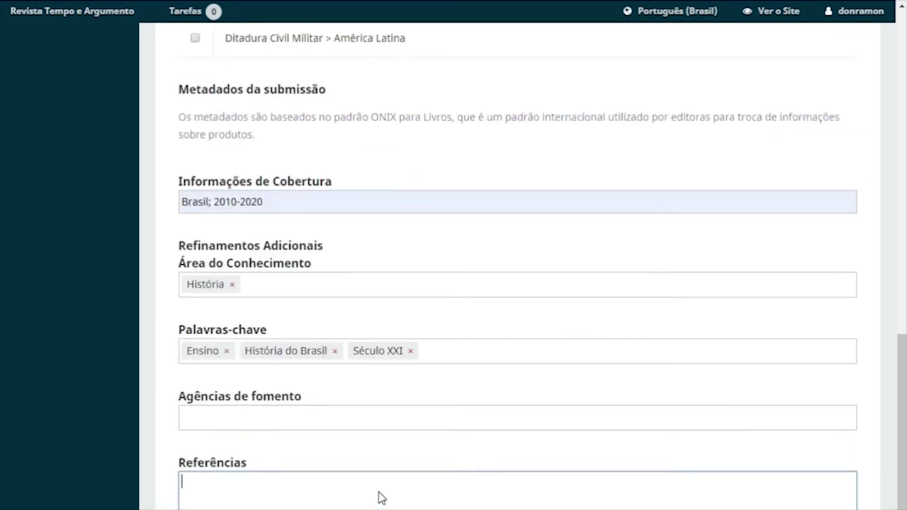
pyautogui.scroll(1, 379, 498)
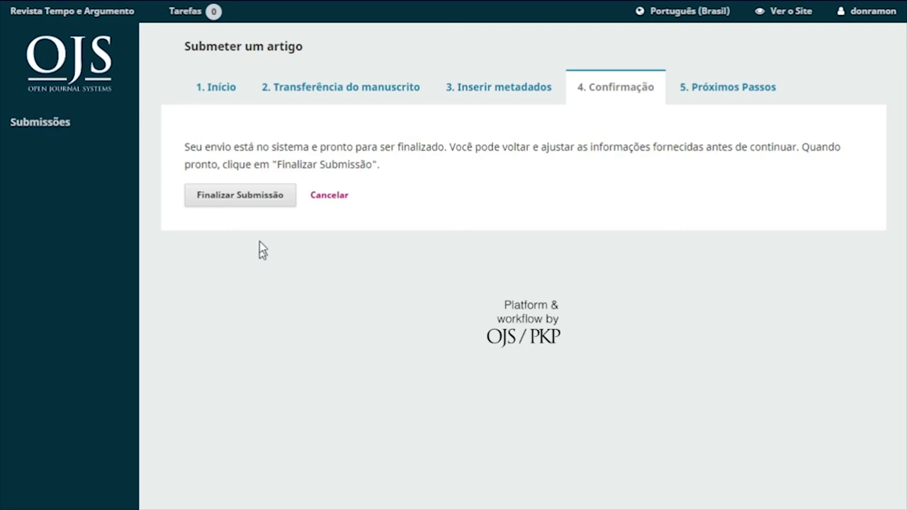
# Finalize the submission and confirm sending the article to the journal
pyautogui.click(246, 196)
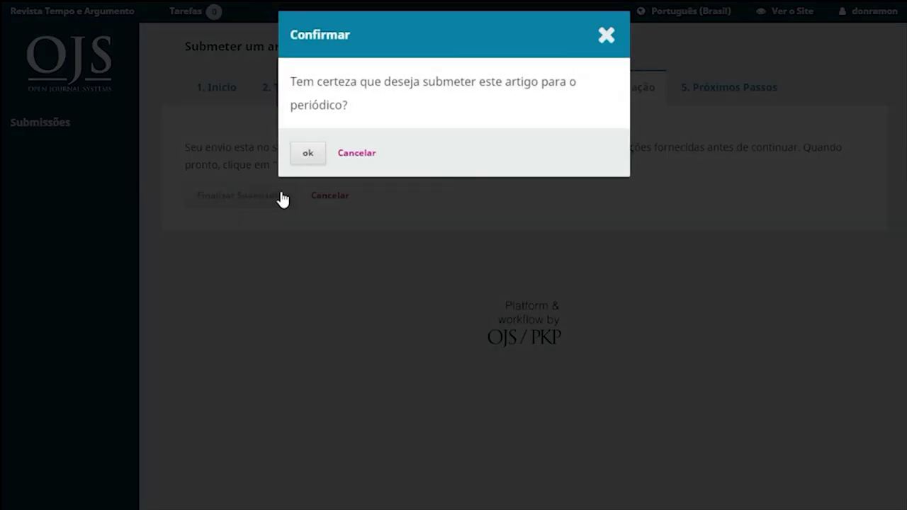
pyautogui.click(305, 155)
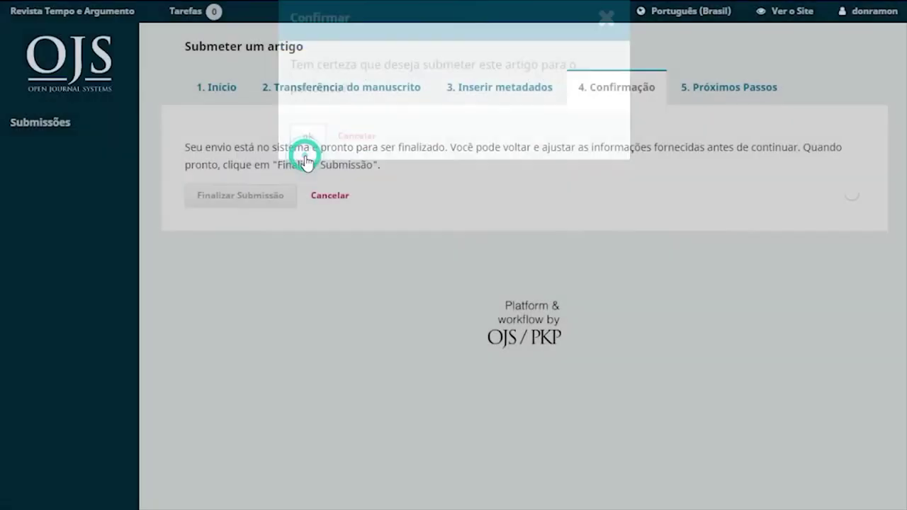